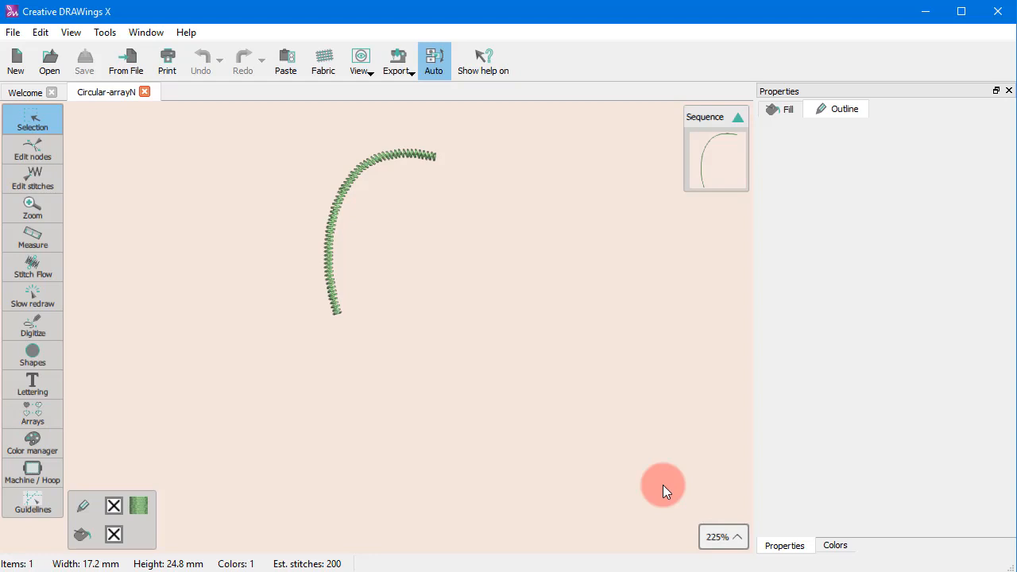
# - Start a circular array and apply it to the green satin curve
pyautogui.moveTo(31, 405)
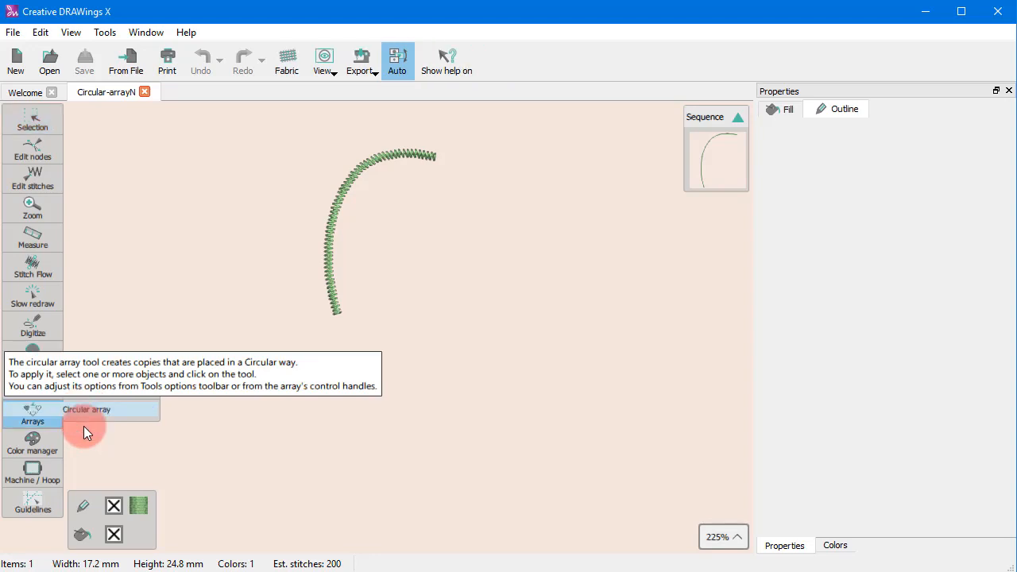
pyautogui.click(84, 428)
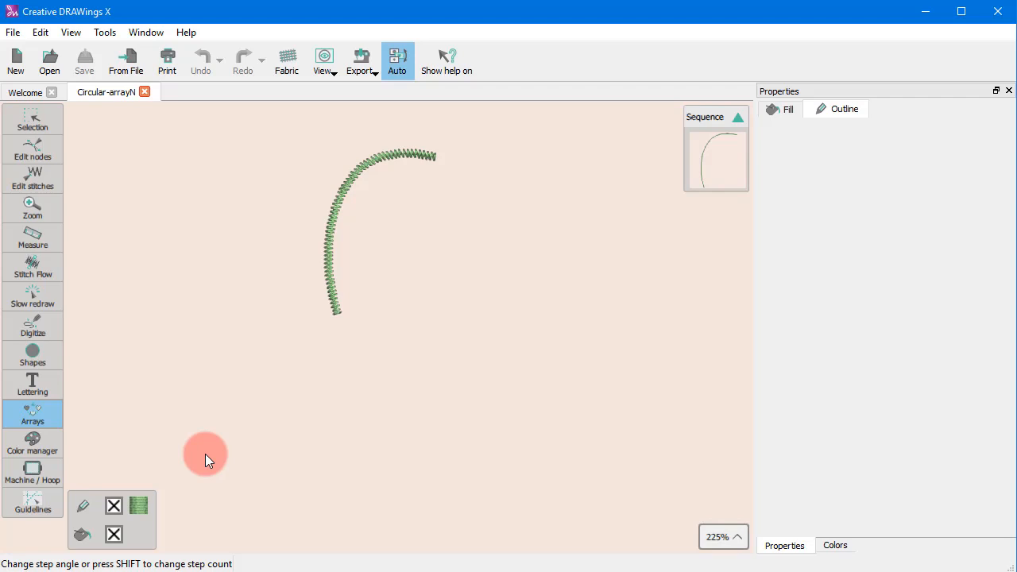
pyautogui.click(339, 205)
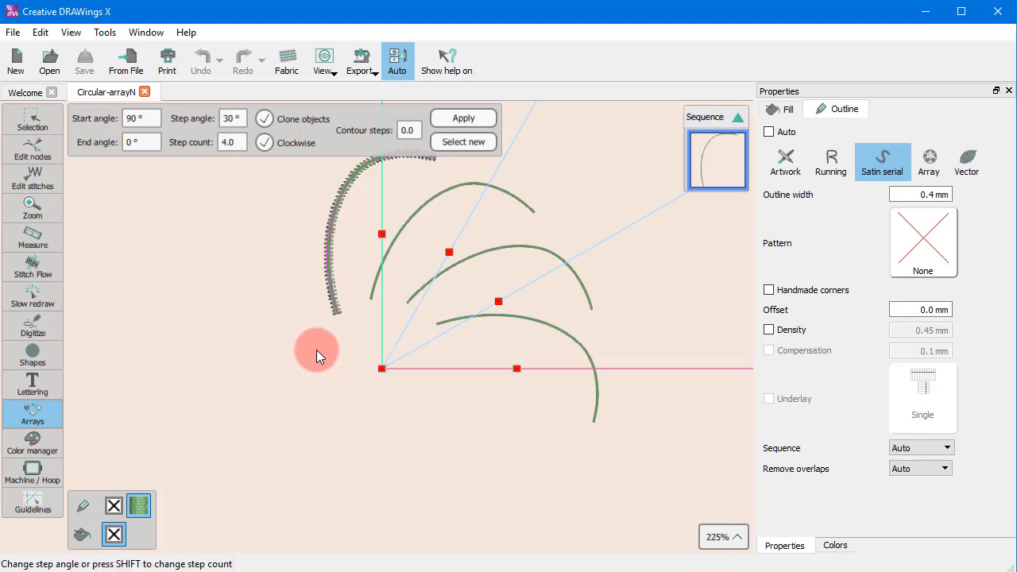
pyautogui.scroll(-3, 171, 305)
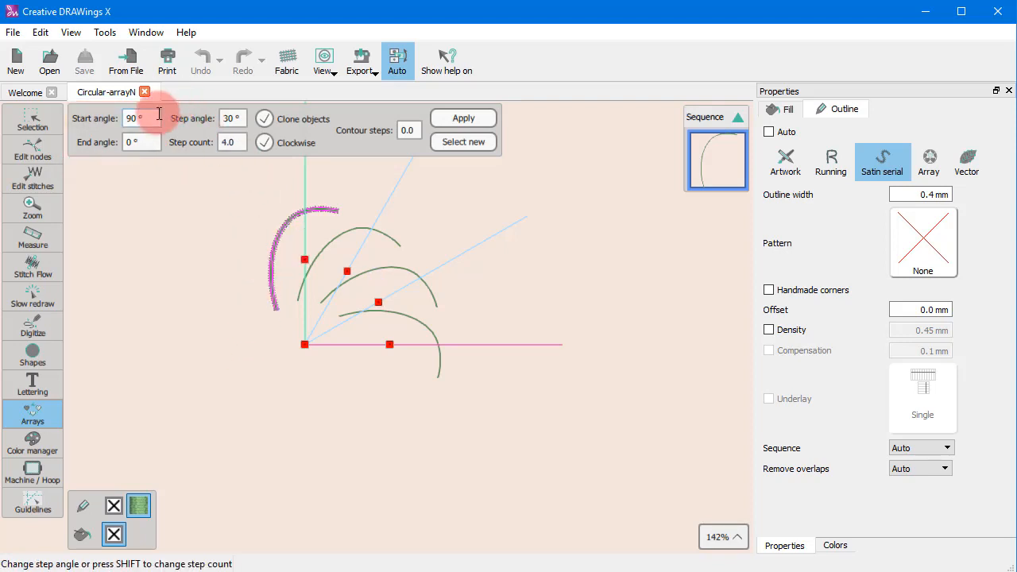
# - Set the circular array's end angle to 330°
pyautogui.press('Tab')
pyautogui.write('330')
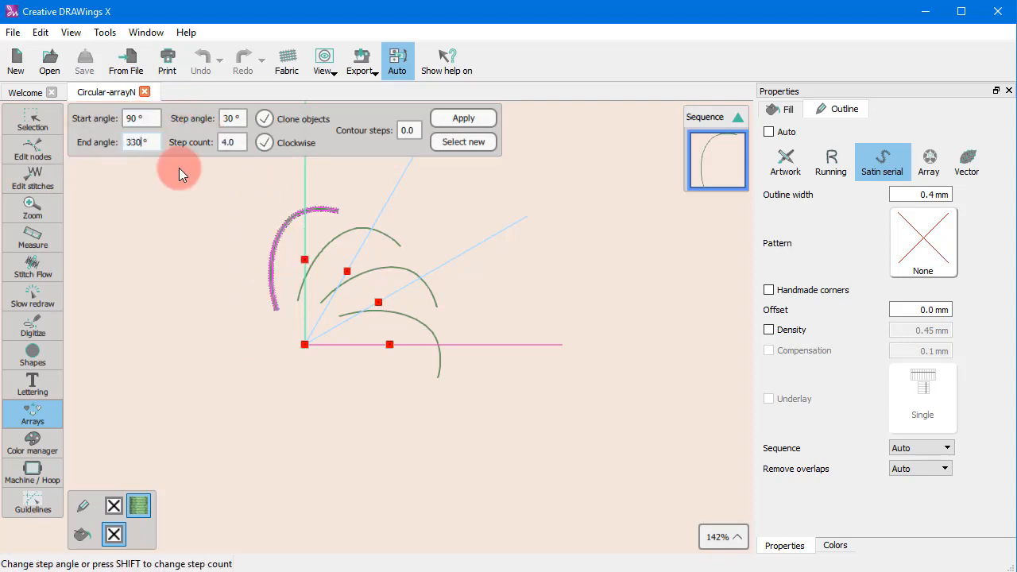
pyautogui.press('Return')
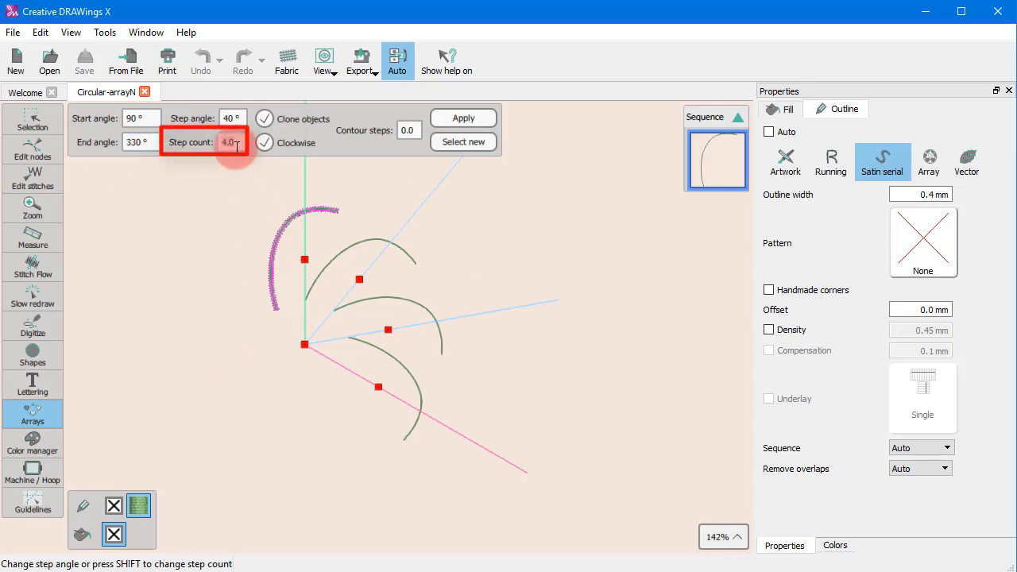
# - Set the array's step count to 6, try 8, and return it to 6
pyautogui.click(240, 141)
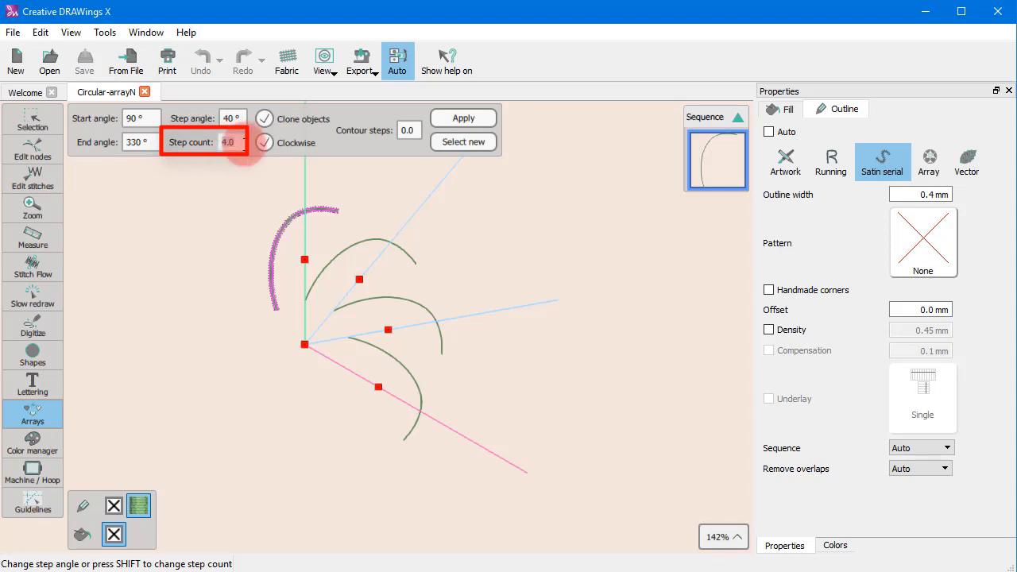
pyautogui.press('Return')
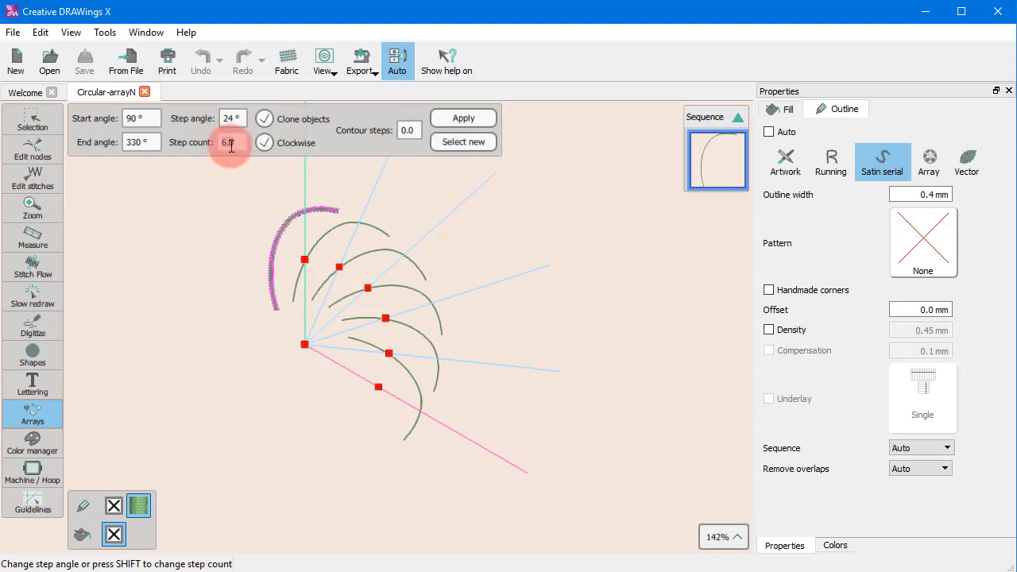
pyautogui.write('8')
pyautogui.press('Return')
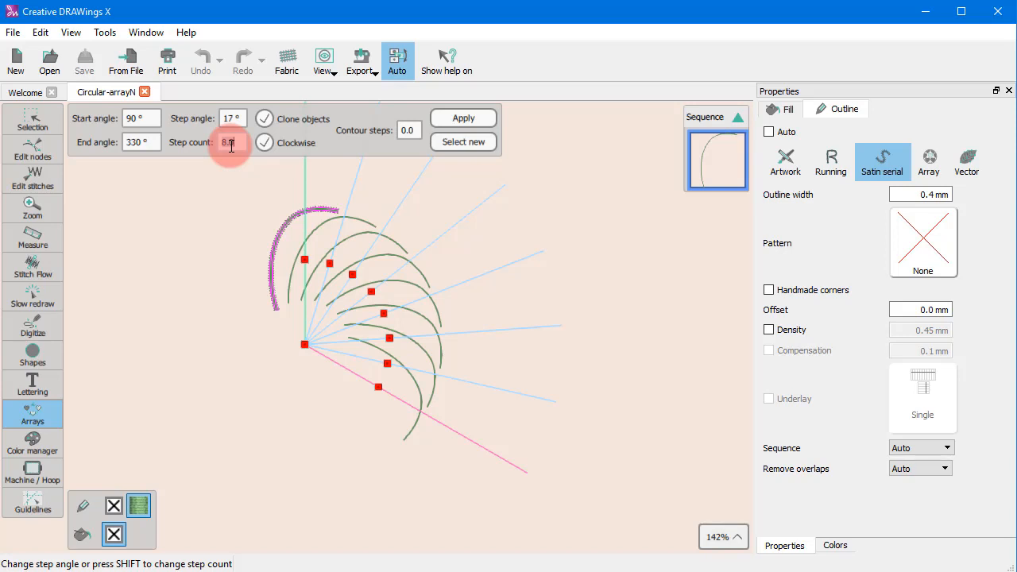
pyautogui.write('6')
pyautogui.press('Return')
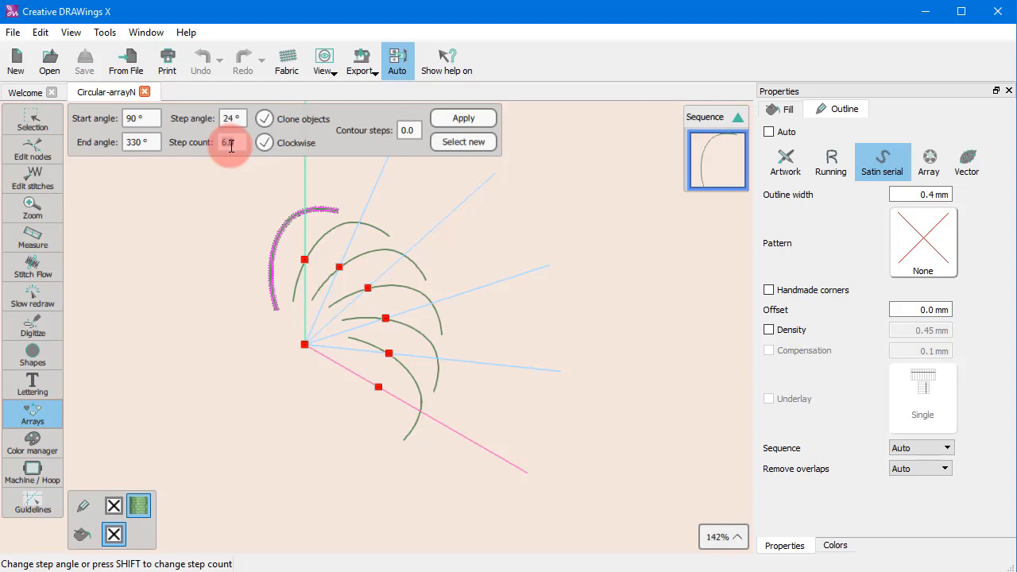
# - Set the angle between the array's copies to 45°
pyautogui.click(228, 119)
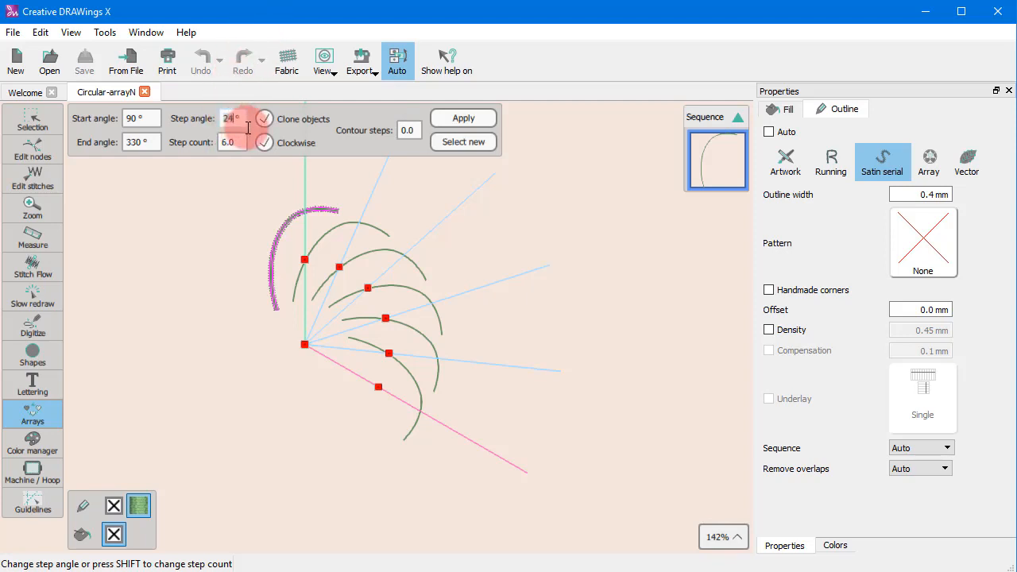
pyautogui.press('BackSpace')
pyautogui.press('BackSpace')
pyautogui.write('45')
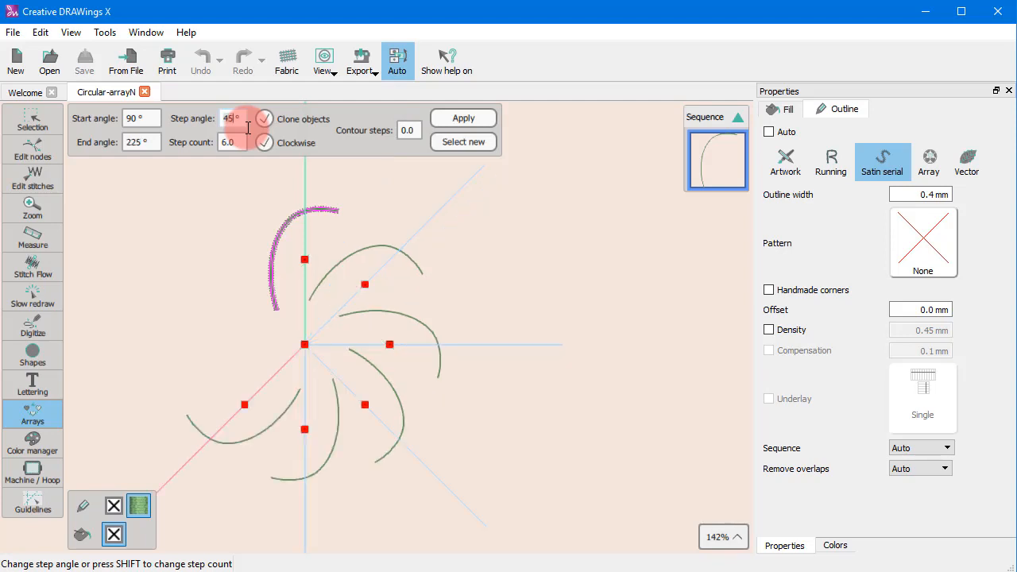
# - Switch the array's Clockwise and Clone objects options off and back on
pyautogui.click(292, 147)
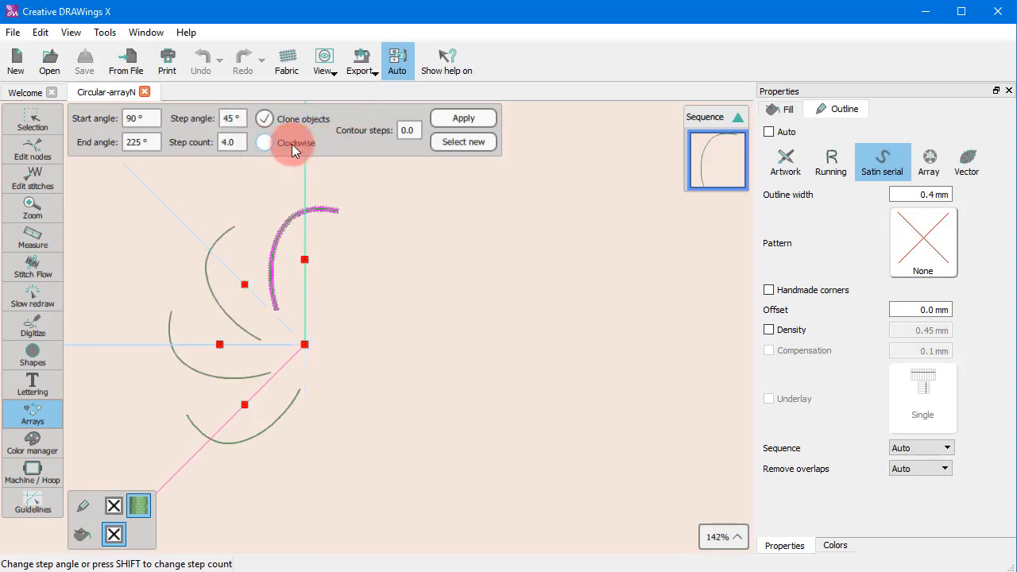
pyautogui.click(293, 147)
pyautogui.click(292, 144)
pyautogui.click(291, 144)
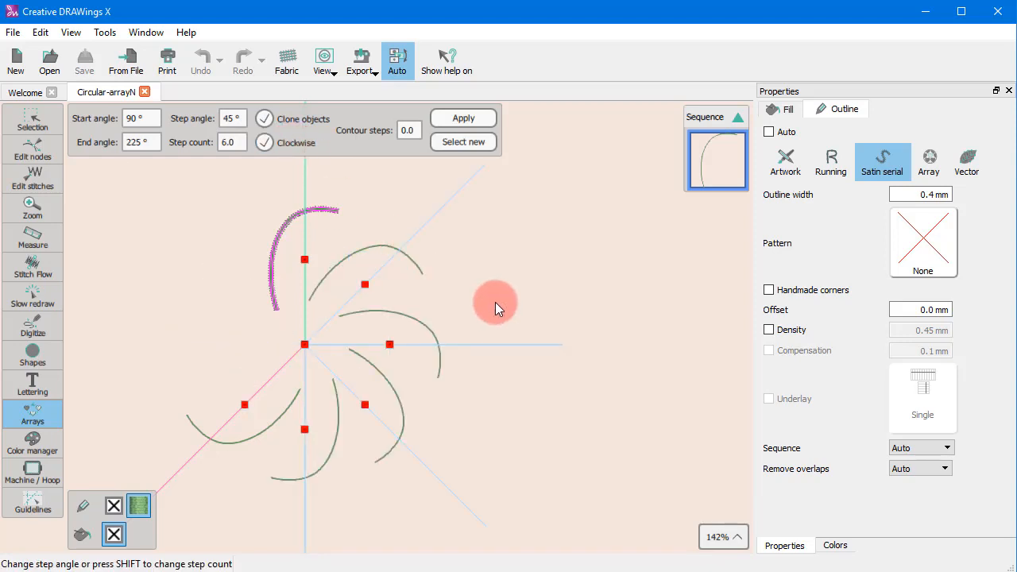
pyautogui.click(305, 120)
pyautogui.click(304, 120)
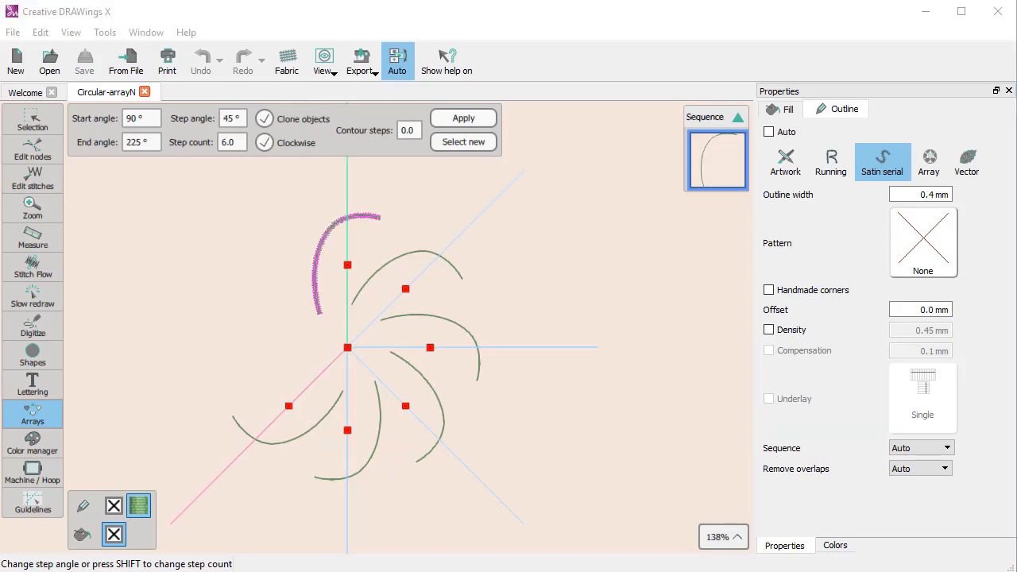
# - Set the array's end angle to 90° so the copies are spread around a full circle
pyautogui.click(563, 499)
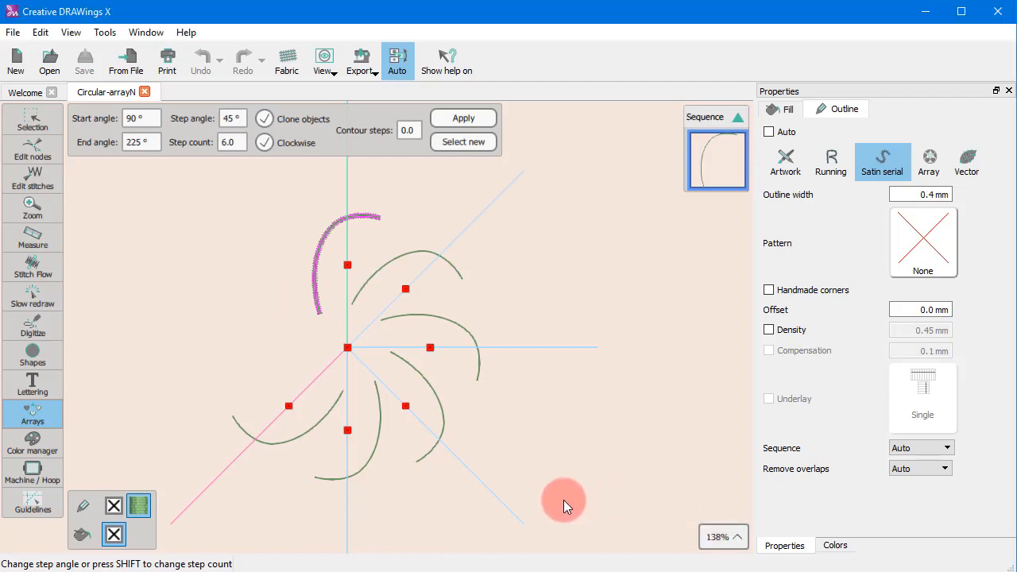
pyautogui.doubleClick(132, 141)
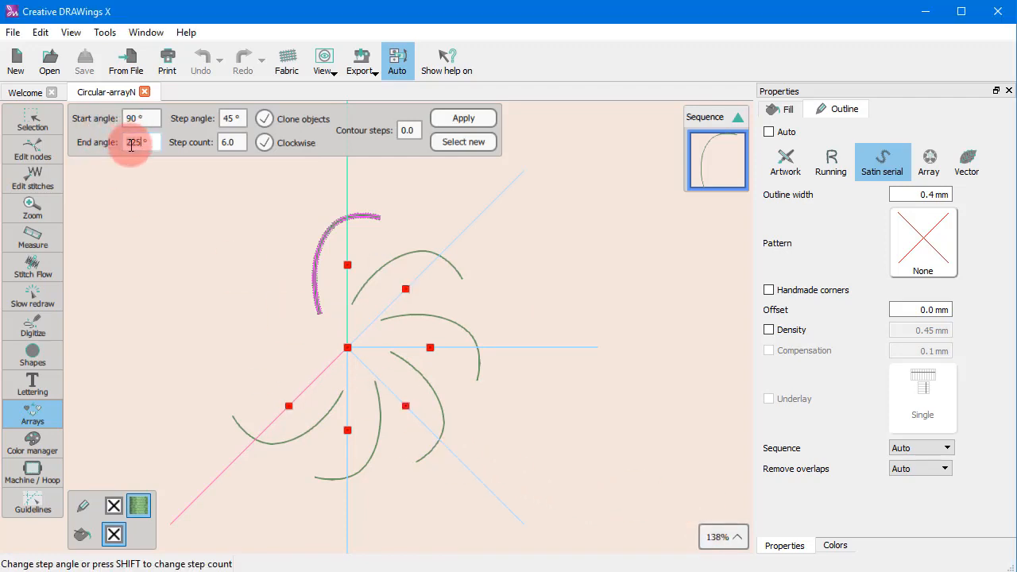
pyautogui.write('90')
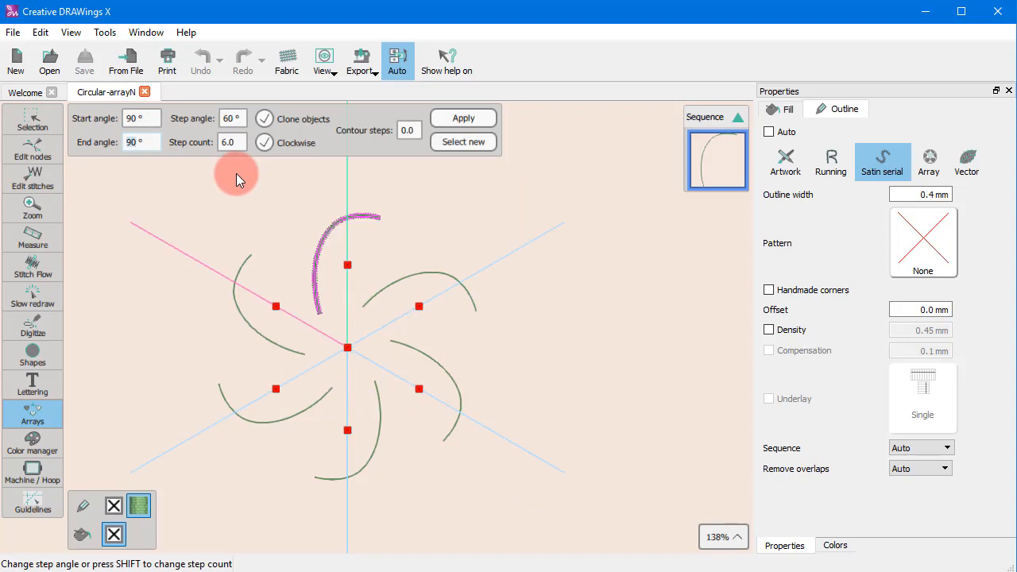
# - Set the array's contour steps to 2 and toggle the Equal steps option
pyautogui.moveTo(323, 283)
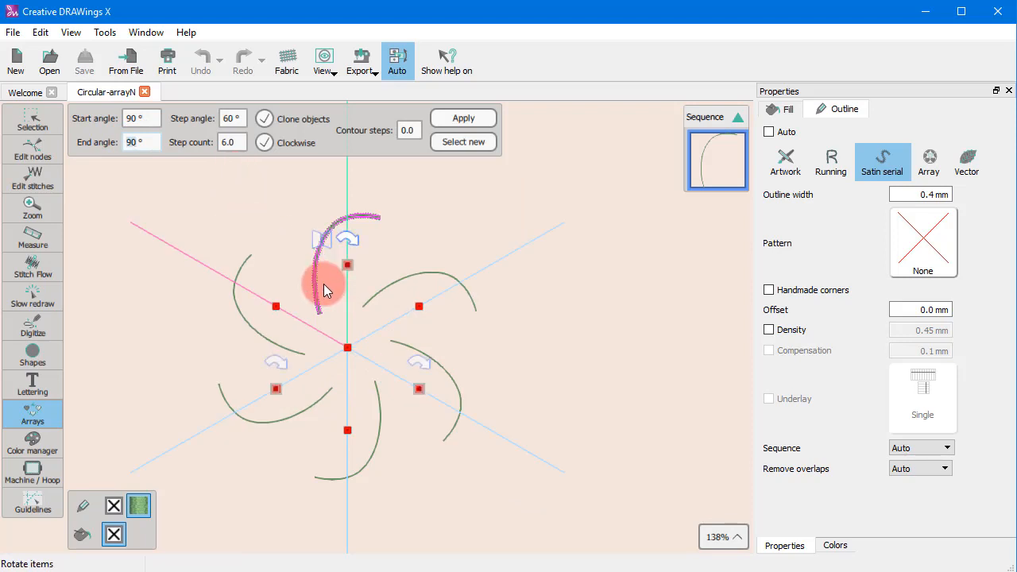
pyautogui.click(402, 137)
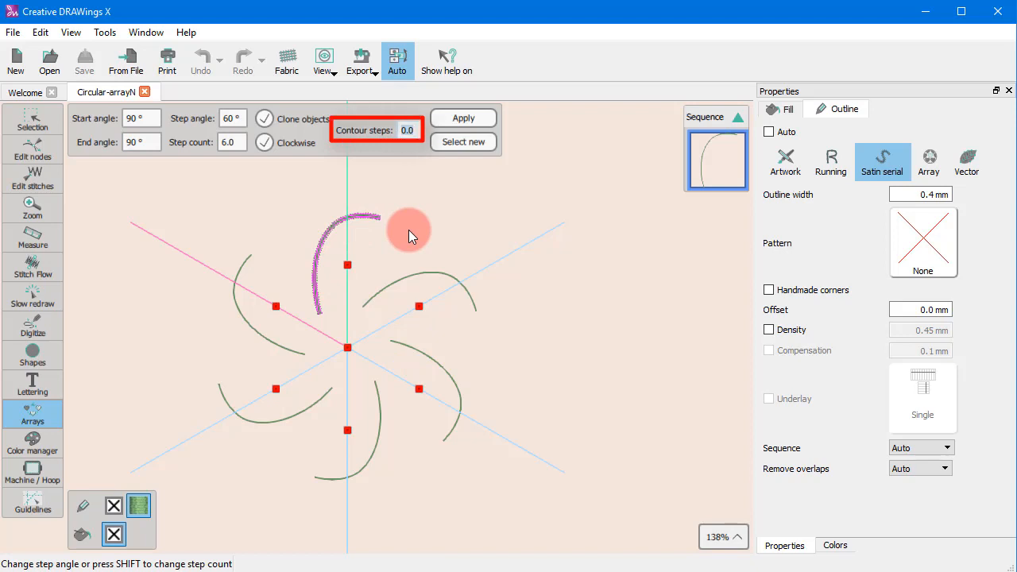
pyautogui.write('2')
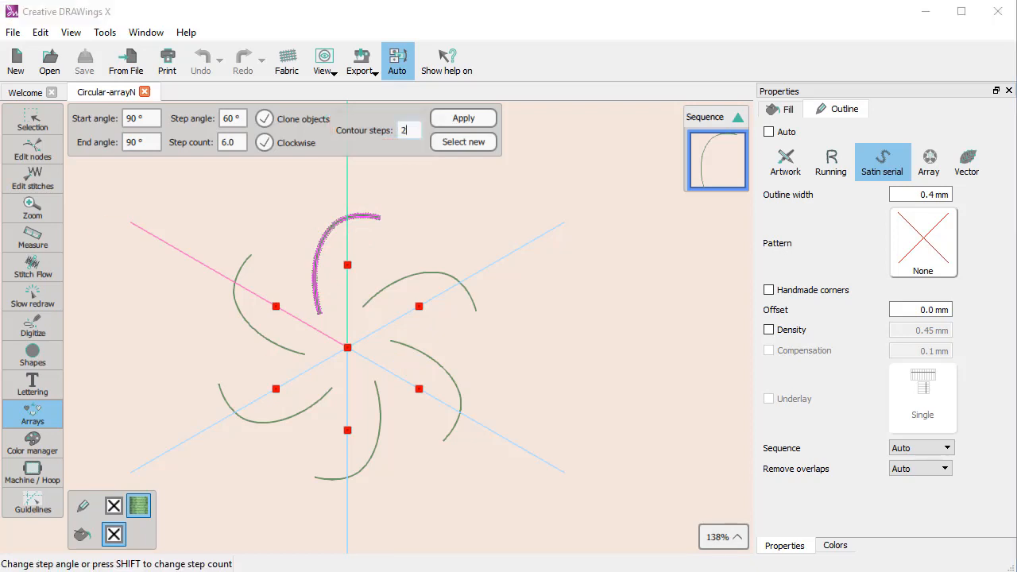
pyautogui.press('Return')
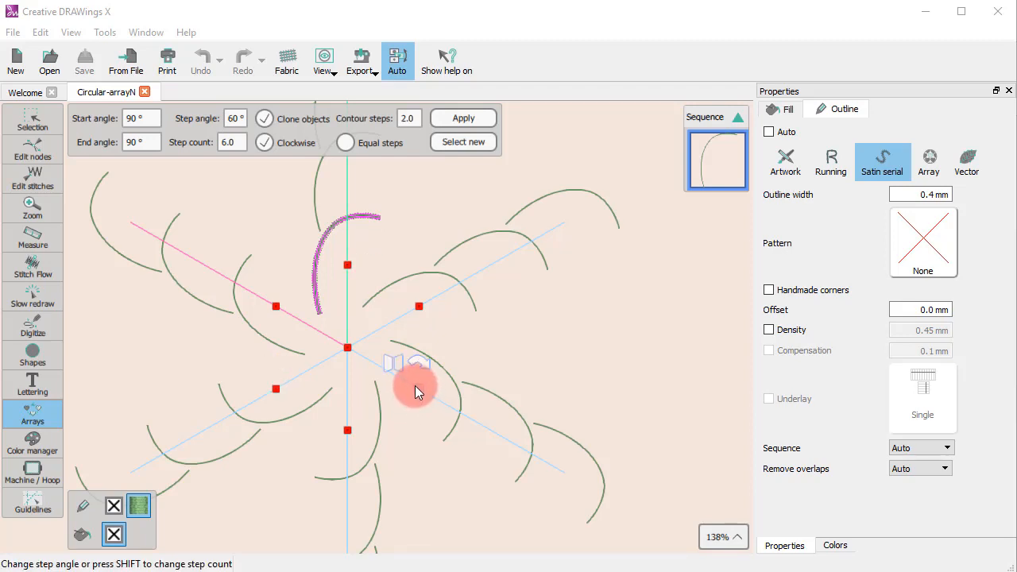
pyautogui.scroll(-2, 409, 383)
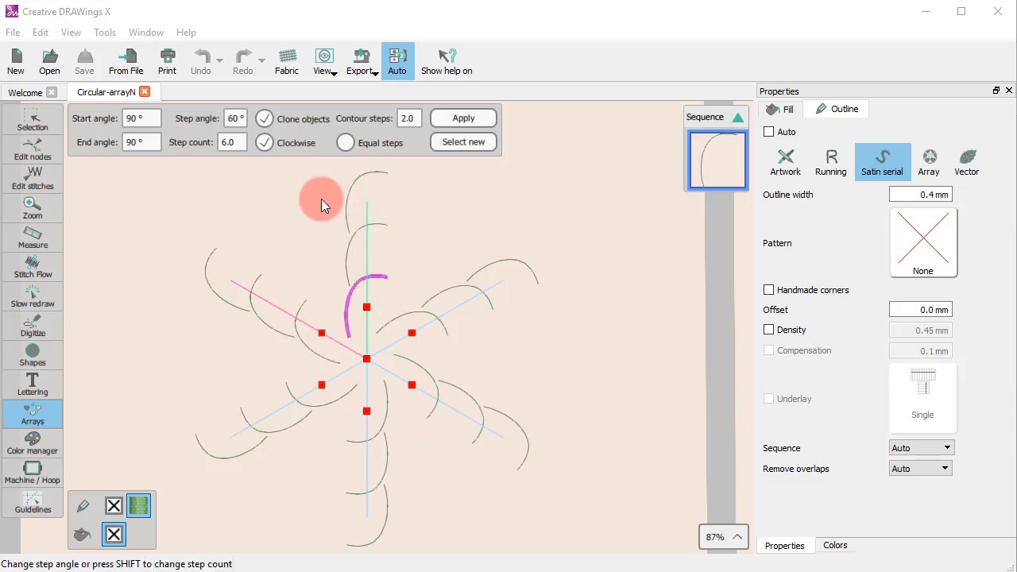
pyautogui.click(346, 143)
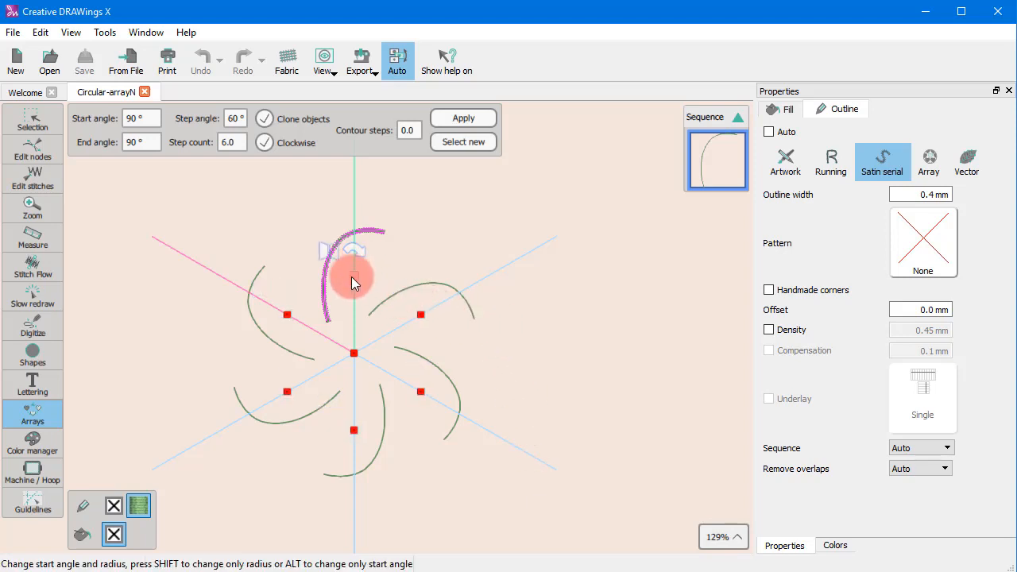
# - Try adjusting the array's start handle and swing its end handle round to an end angle of about 226°
pyautogui.moveTo(351, 277)
pyautogui.mouseDown()
pyautogui.moveTo(394, 293)
pyautogui.moveTo(397, 245)
pyautogui.moveTo(345, 223)
pyautogui.moveTo(311, 230)
pyautogui.moveTo(359, 223)
pyautogui.moveTo(367, 247)
pyautogui.moveTo(368, 200)
pyautogui.moveTo(368, 226)
pyautogui.moveTo(406, 229)
pyautogui.moveTo(336, 227)
pyautogui.moveTo(417, 243)
pyautogui.moveTo(437, 272)
pyautogui.moveTo(355, 274)
pyautogui.mouseUp()
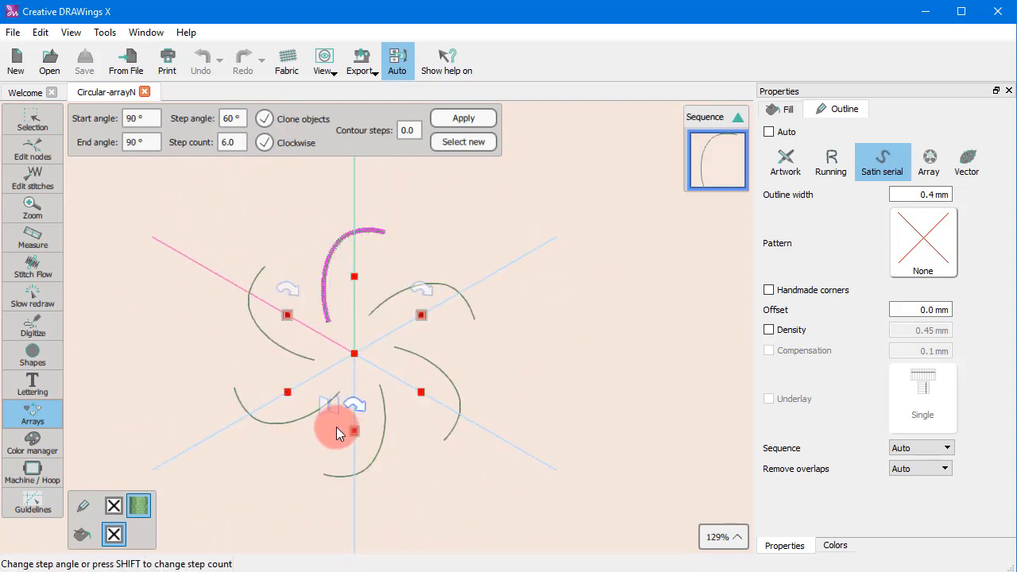
pyautogui.moveTo(285, 319); pyautogui.dragTo(286, 424)
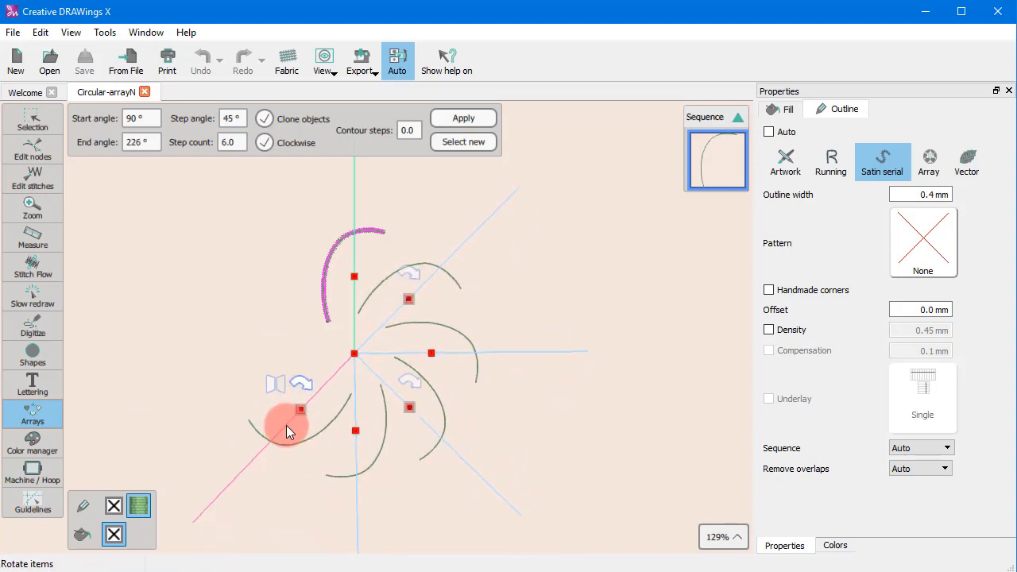
# - Adjust the array's intermediate and end handles on the canvas, bringing the end angle to about 224°
pyautogui.click(382, 486)
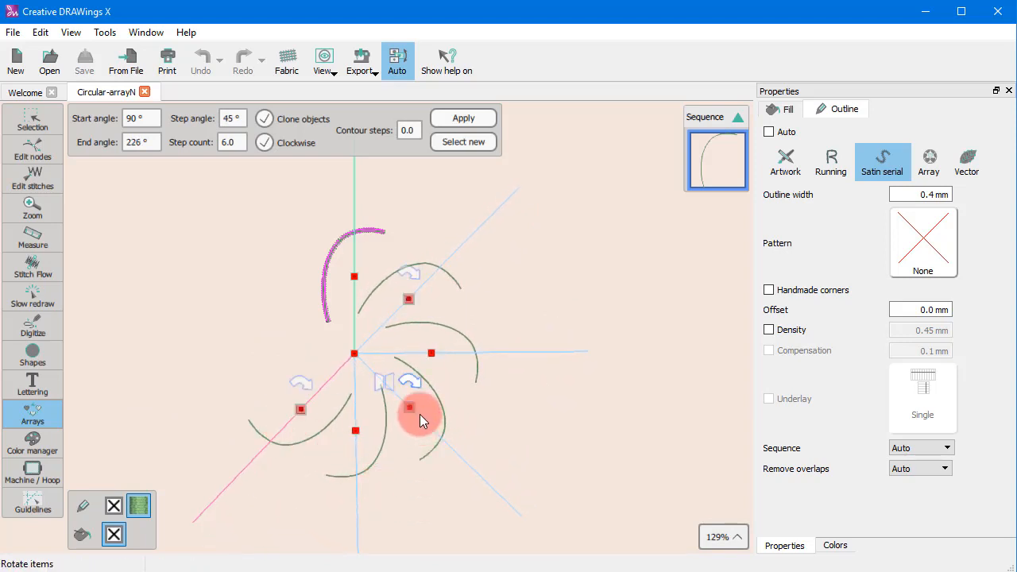
pyautogui.moveTo(432, 352)
pyautogui.mouseDown()
pyautogui.moveTo(424, 401)
pyautogui.moveTo(446, 327)
pyautogui.moveTo(436, 392)
pyautogui.moveTo(455, 354)
pyautogui.mouseUp()
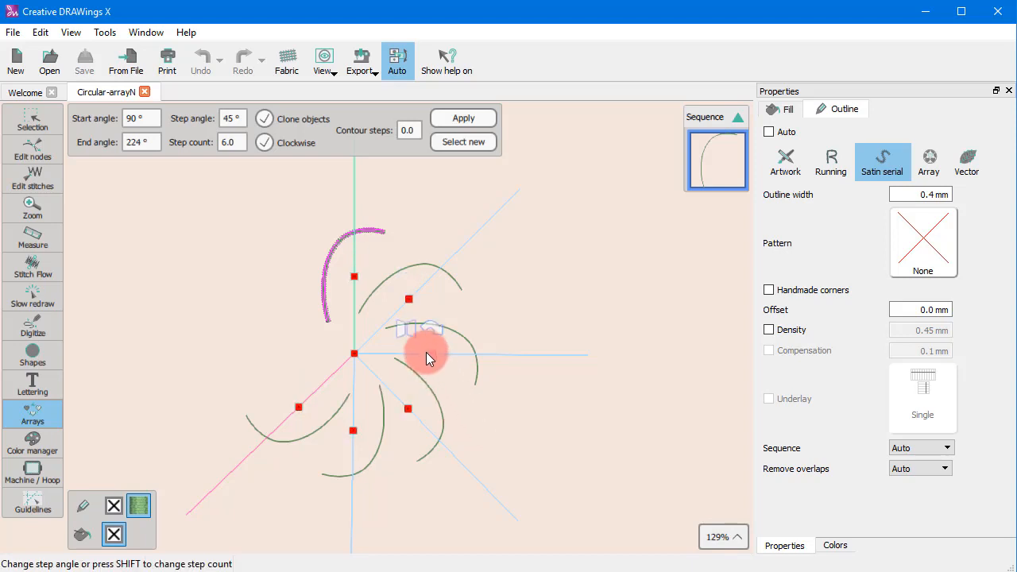
pyautogui.moveTo(405, 304)
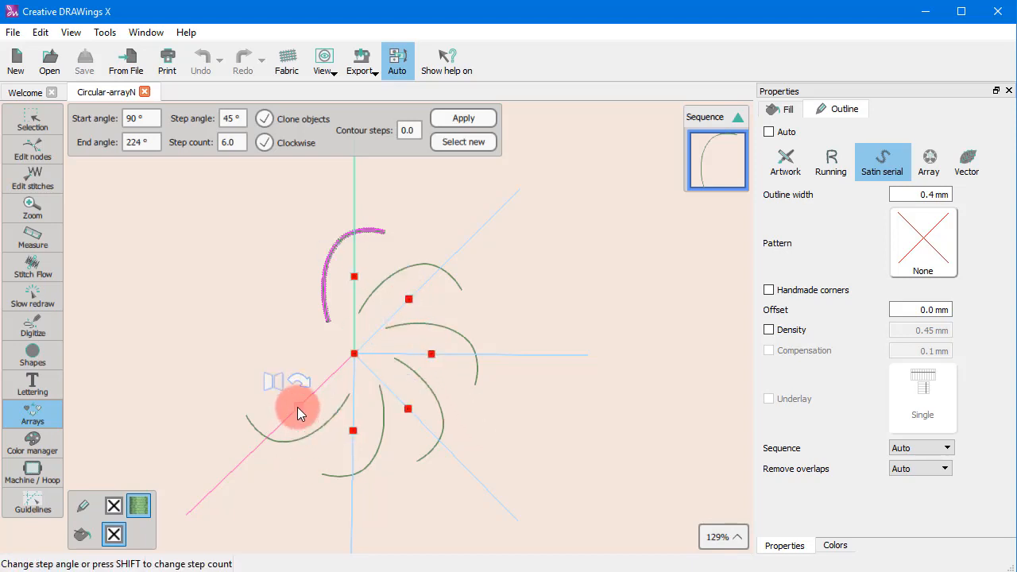
pyautogui.moveTo(297, 406); pyautogui.dragTo(267, 378)
pyautogui.click(254, 412)
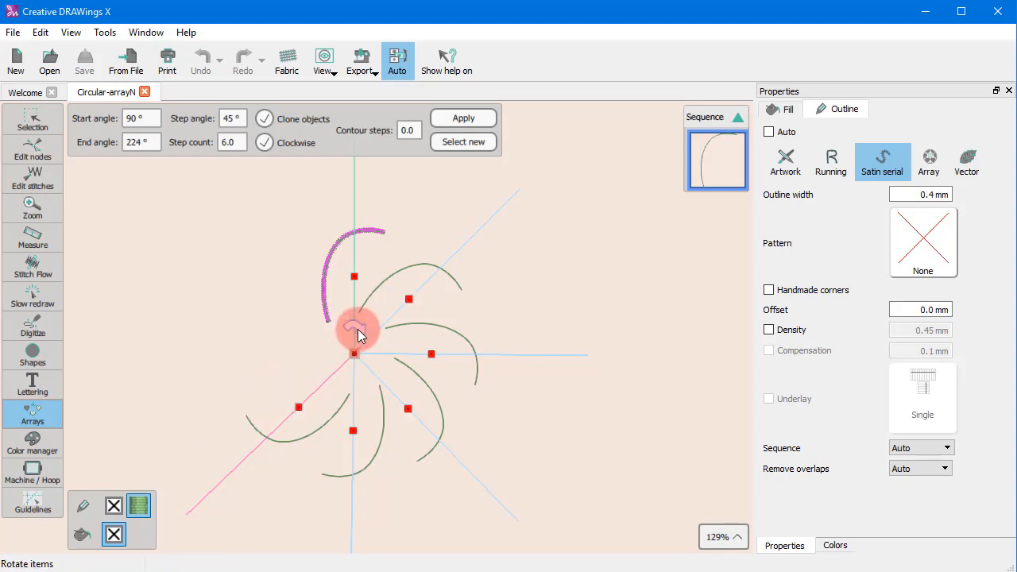
# - Move the array's center horizontally away from the original curve and toggle its rotation direction with the control at the center
pyautogui.moveTo(359, 356); pyautogui.dragTo(459, 358)
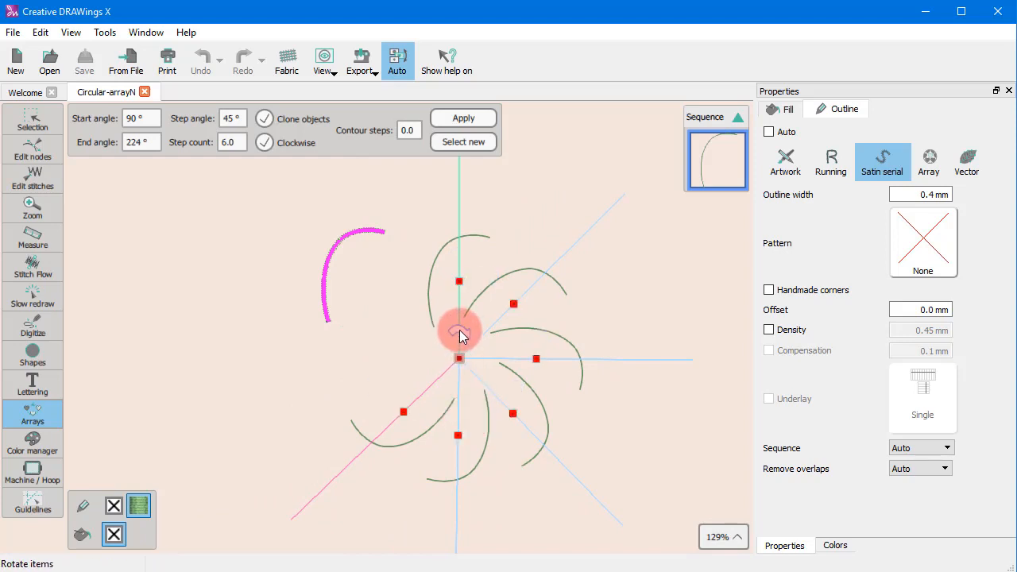
pyautogui.click(461, 334)
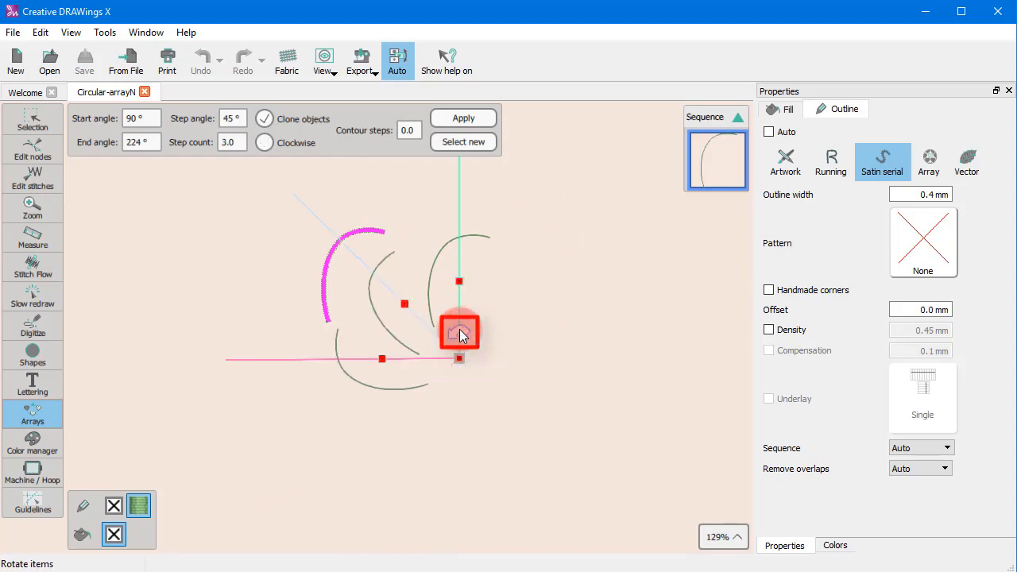
pyautogui.click(461, 333)
pyautogui.click(461, 333)
pyautogui.click(460, 333)
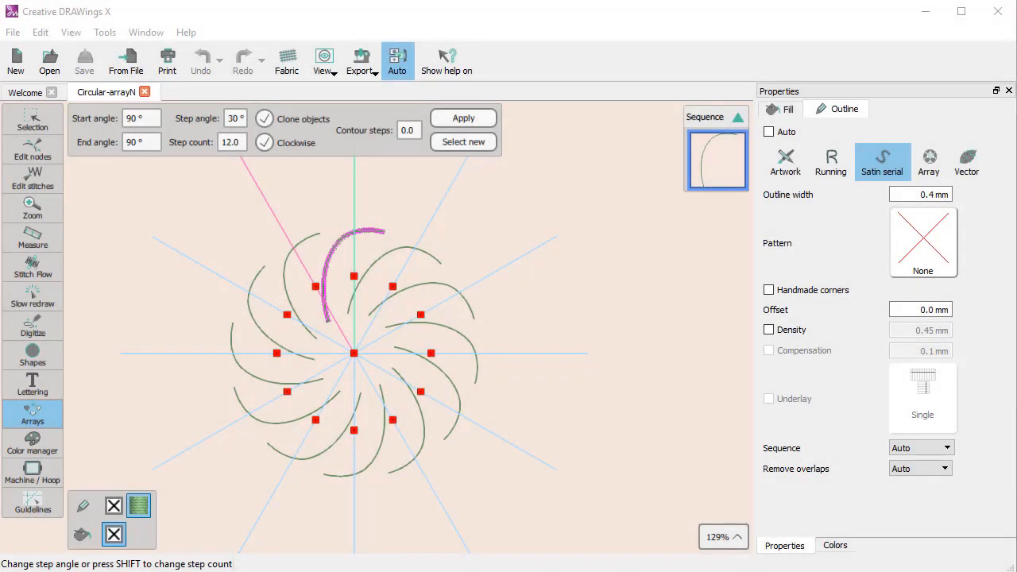
# - Examine the rotate and mirror handles above the array's start handle and the matching ones on its alternate copies
pyautogui.click(103, 532)
pyautogui.click(540, 516)
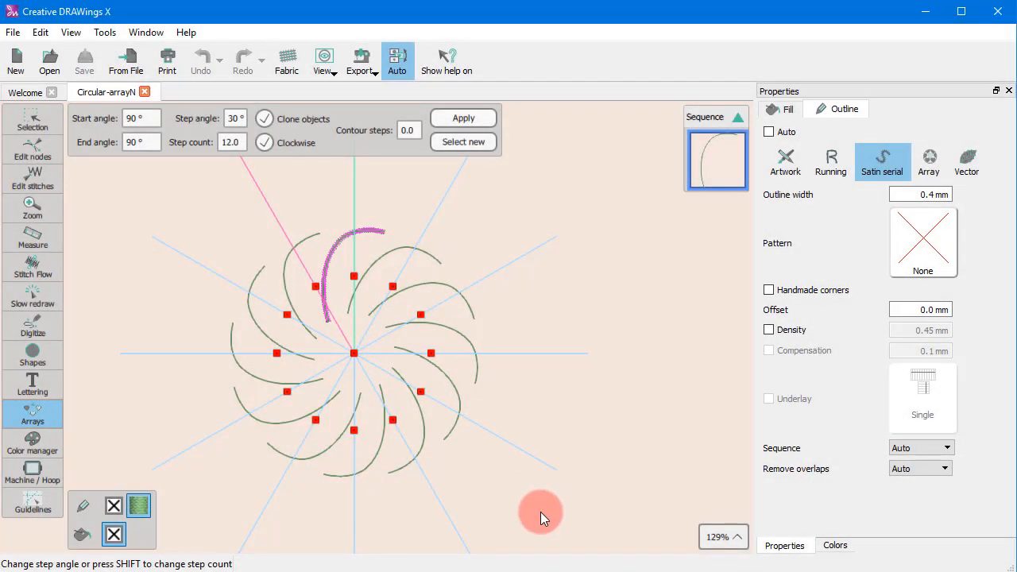
pyautogui.click(353, 272)
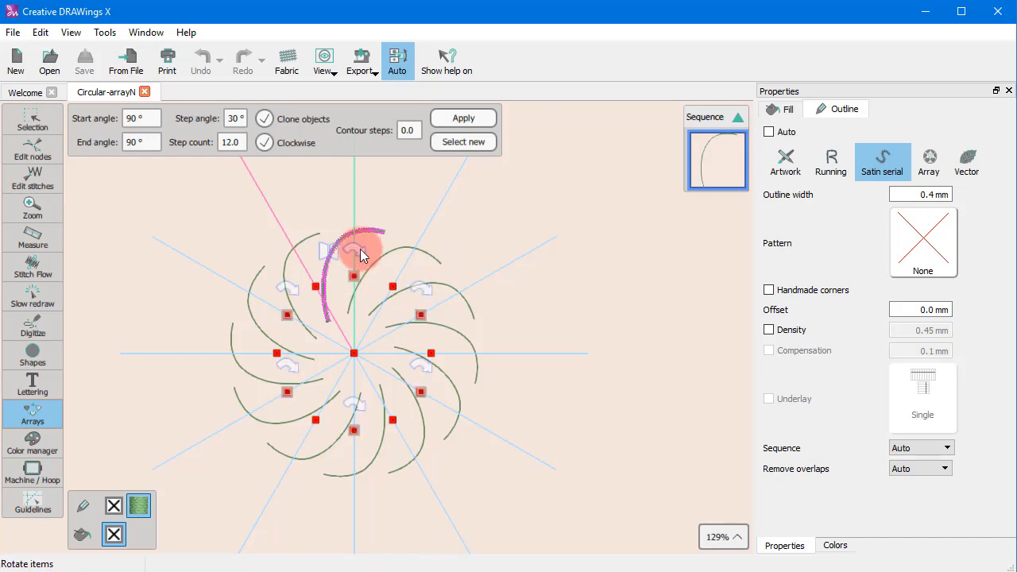
pyautogui.click(340, 254)
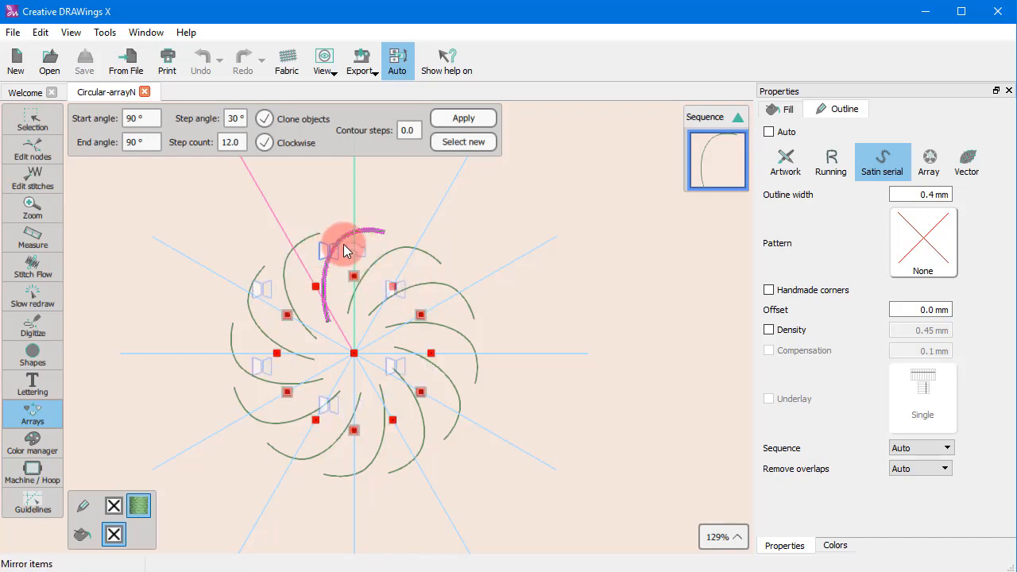
pyautogui.click(324, 253)
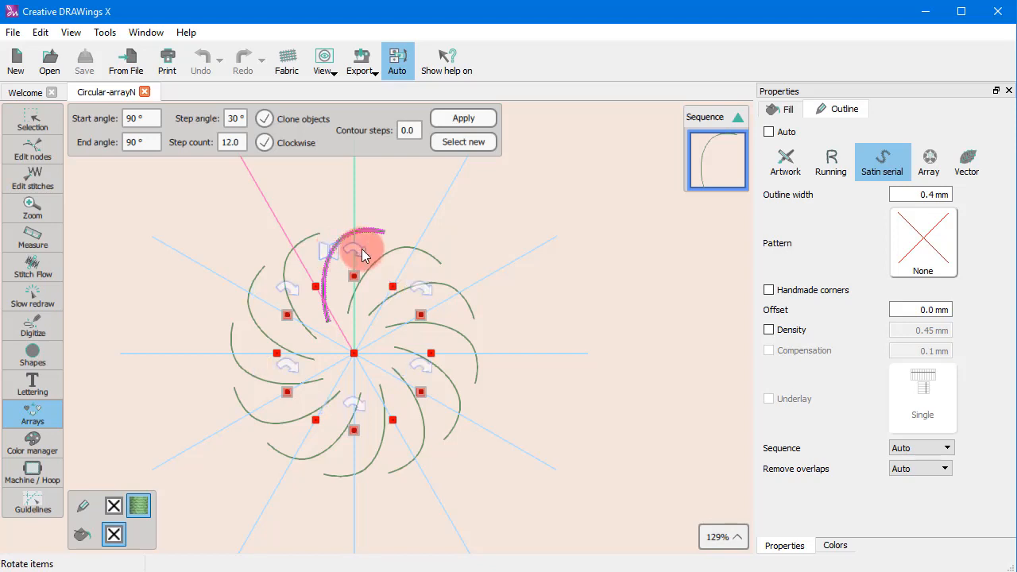
pyautogui.click(329, 250)
pyautogui.click(364, 249)
pyautogui.click(335, 249)
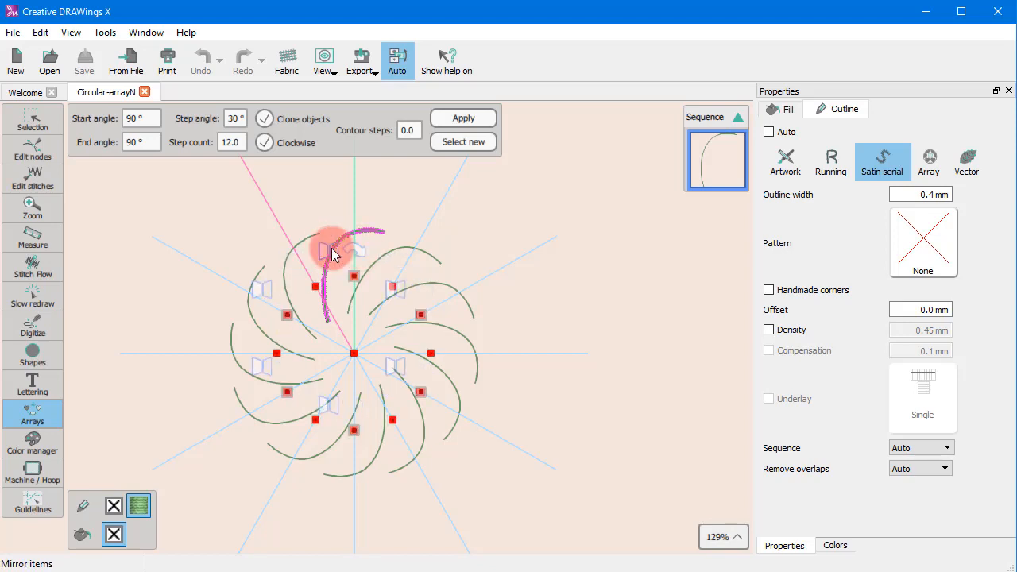
pyautogui.click(370, 246)
pyautogui.click(341, 249)
pyautogui.click(357, 247)
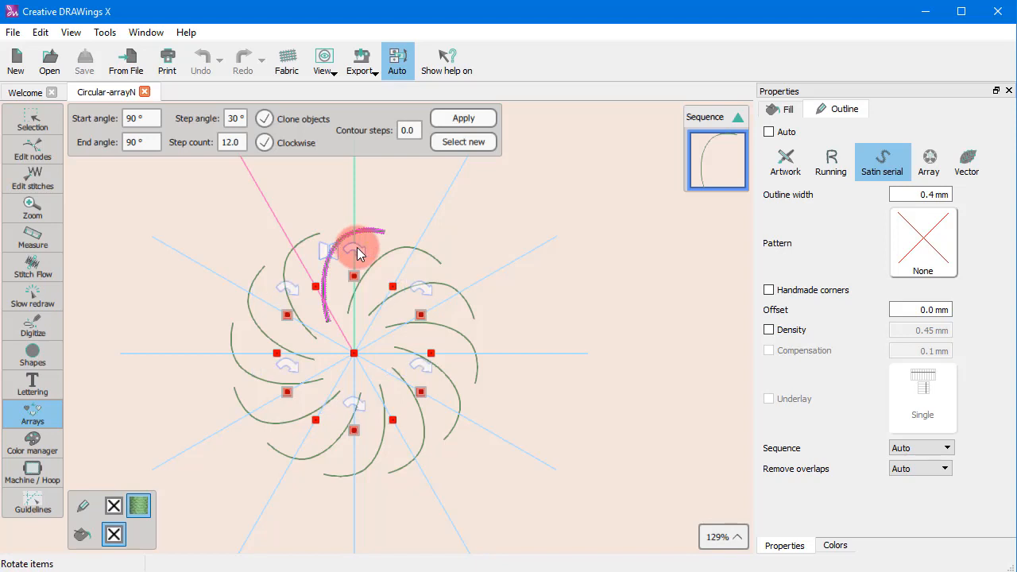
pyautogui.click(338, 249)
pyautogui.click(367, 250)
# - Swing the array's start handle outward to a start angle of 148°, rotate the arrayed curves clockwise, and apply the array
pyautogui.moveTo(359, 250)
pyautogui.mouseDown()
pyautogui.moveTo(379, 284)
pyautogui.moveTo(343, 314)
pyautogui.moveTo(332, 249)
pyautogui.moveTo(372, 268)
pyautogui.moveTo(406, 259)
pyautogui.moveTo(300, 251)
pyautogui.moveTo(280, 267)
pyautogui.moveTo(297, 256)
pyautogui.moveTo(226, 265)
pyautogui.moveTo(229, 277)
pyautogui.mouseUp()
pyautogui.click(326, 279)
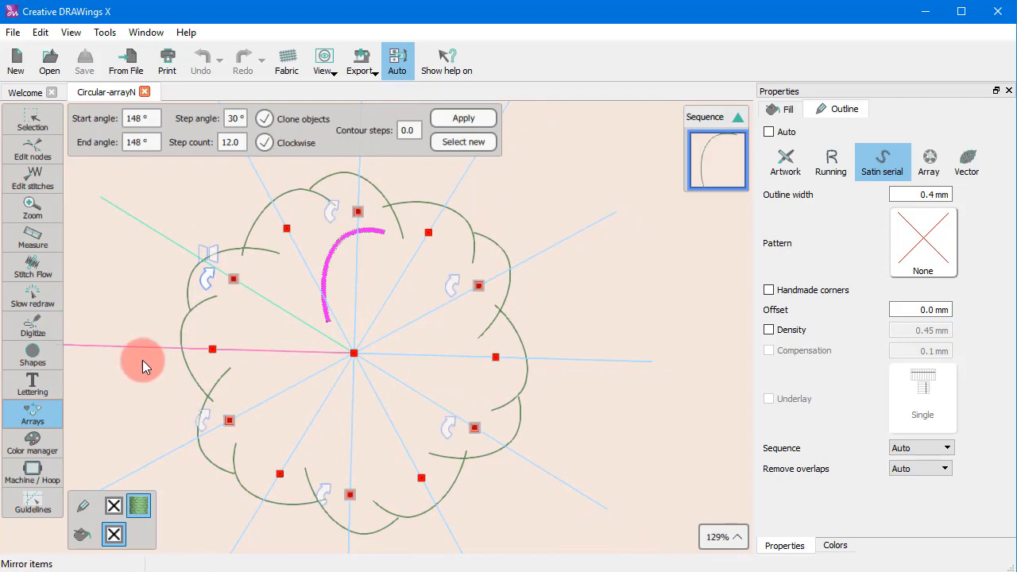
pyautogui.click(453, 120)
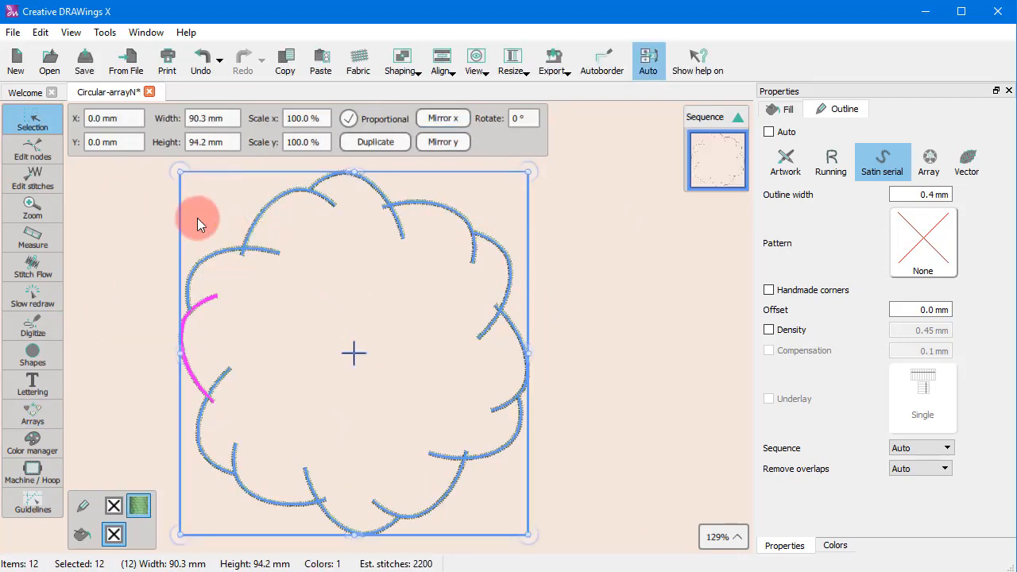
# - Reshape the cloned curves by moving the leftmost curve's middle node outward until that curve is about 24.9 mm wide and 28.4 mm high
pyautogui.click(30, 151)
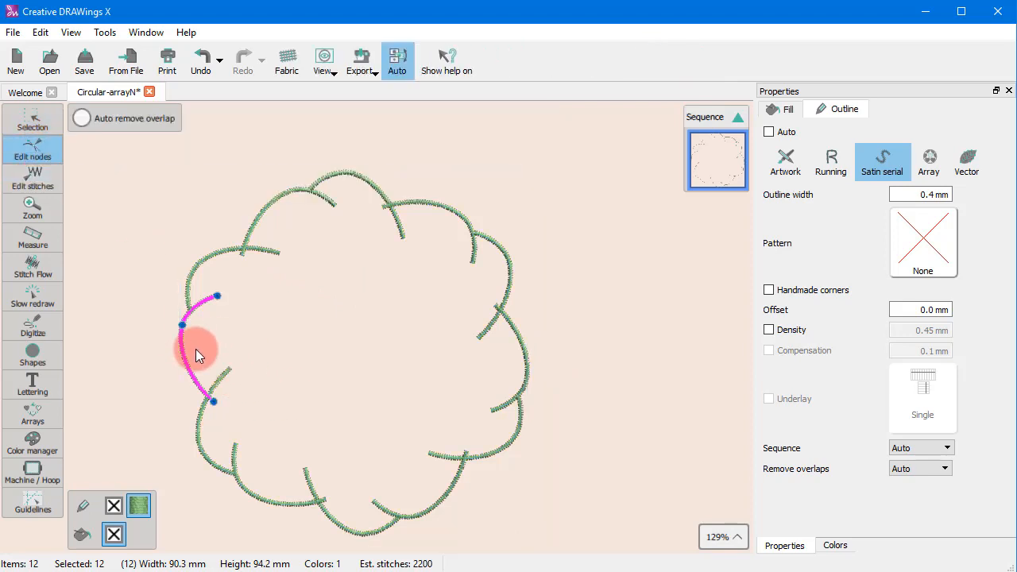
pyautogui.click(184, 322)
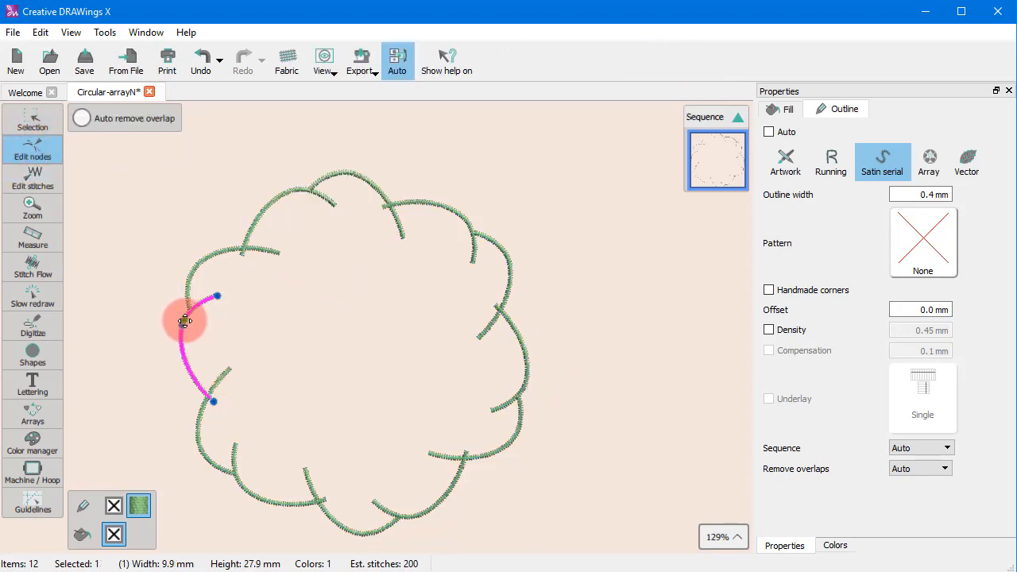
pyautogui.moveTo(184, 320); pyautogui.dragTo(135, 302)
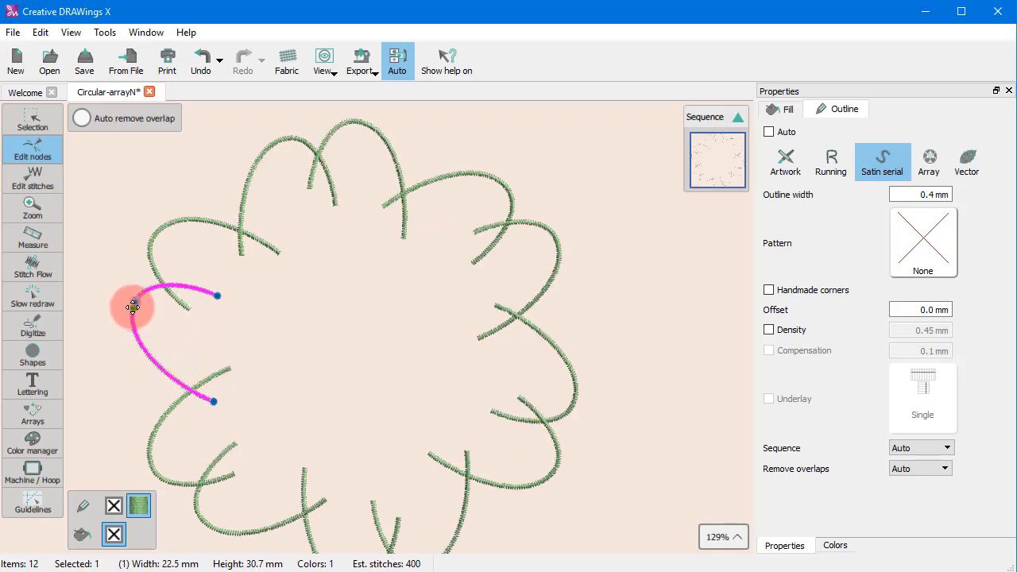
pyautogui.moveTo(133, 307); pyautogui.dragTo(124, 328)
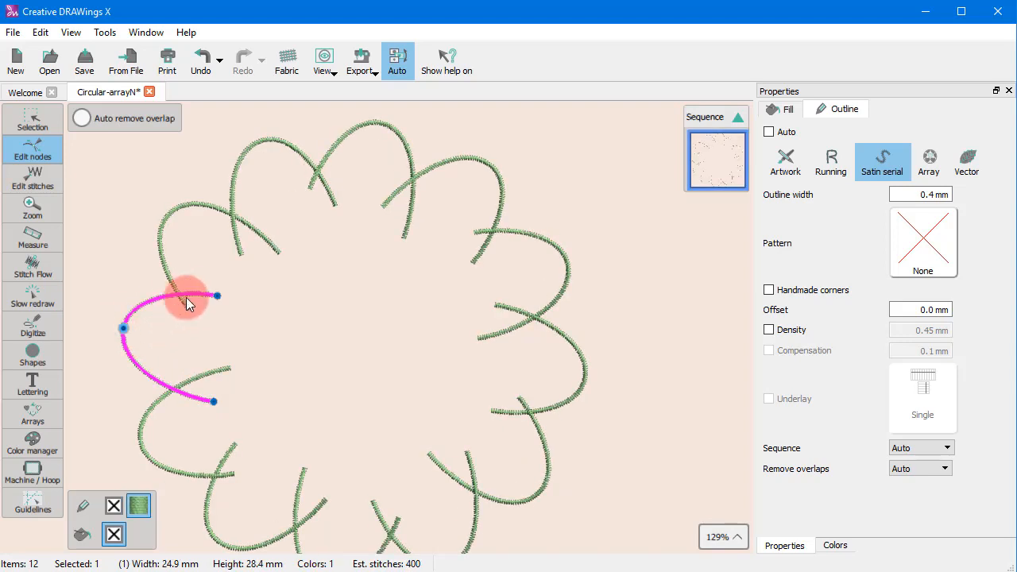